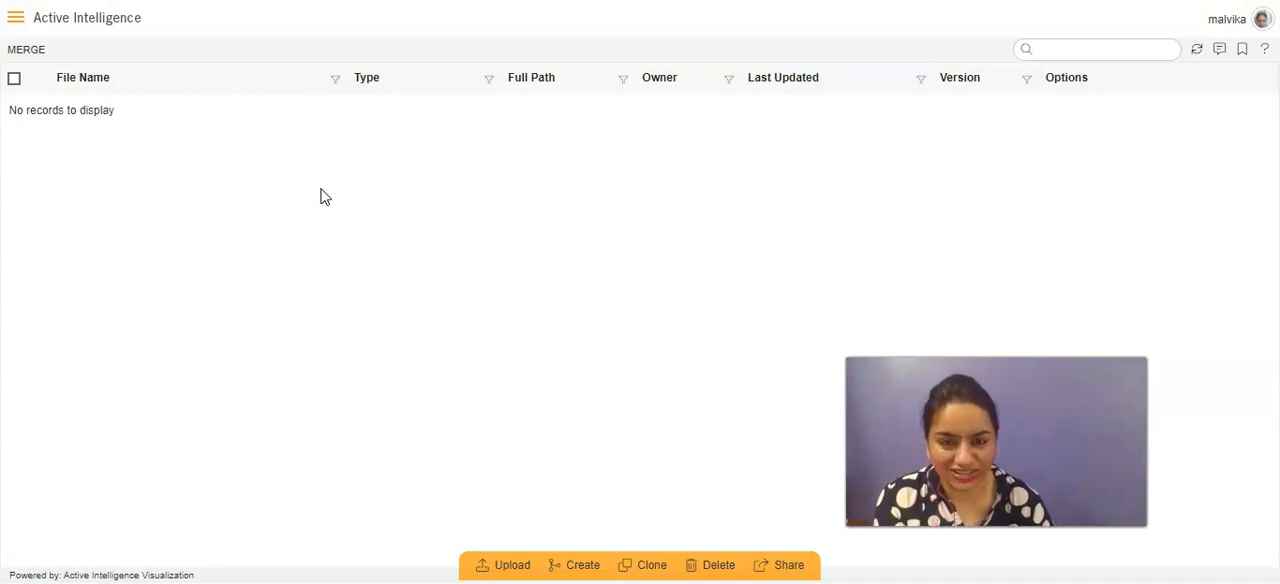
- Open the All reports2 folder in the Reports section of Documents
left_click(18, 20)
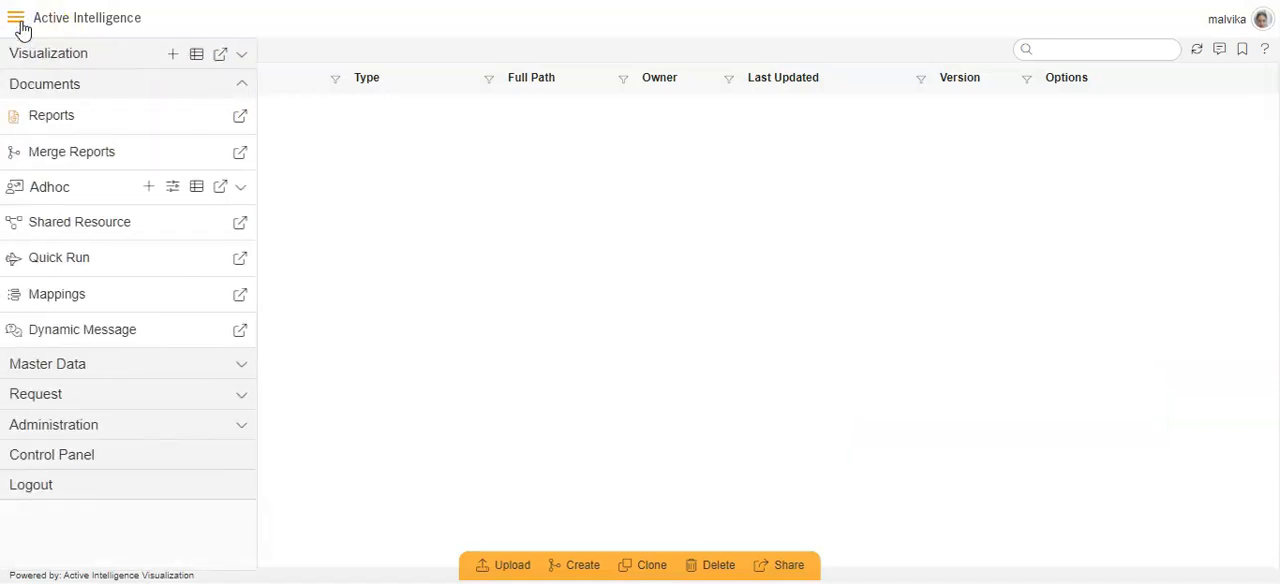
left_click(31, 94)
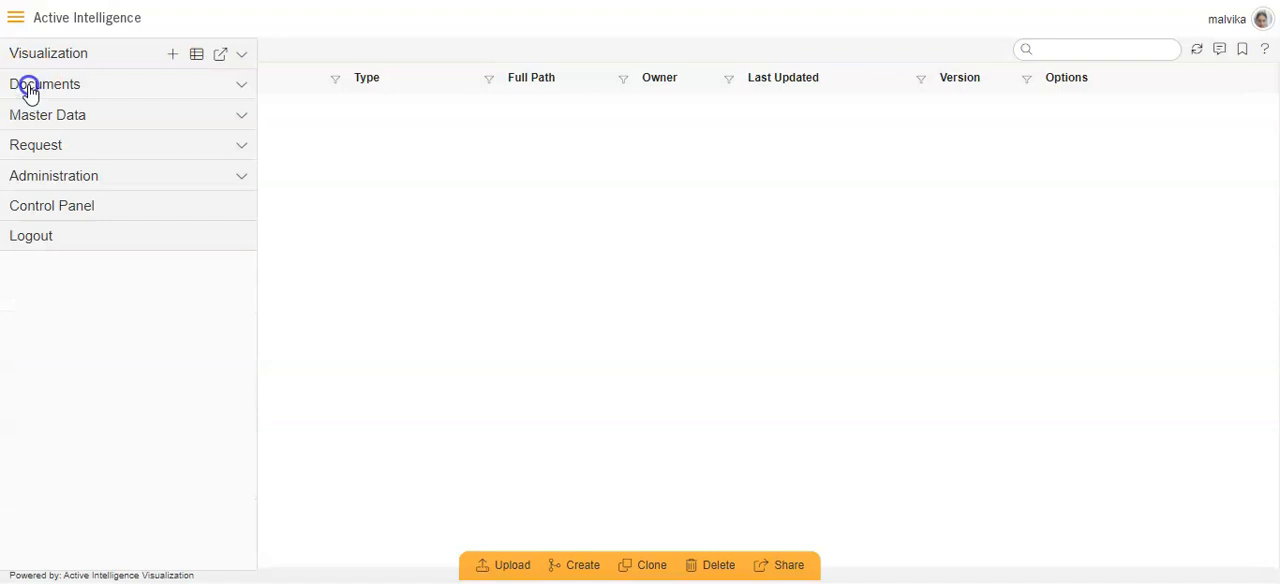
left_click(31, 90)
left_click(50, 122)
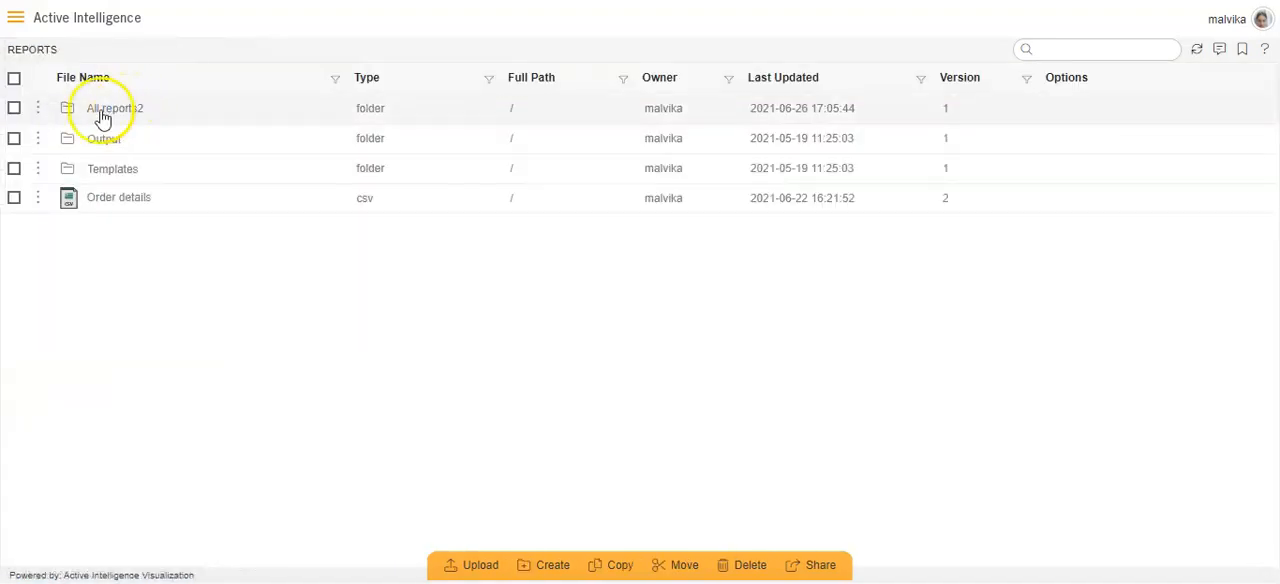
left_click(103, 113)
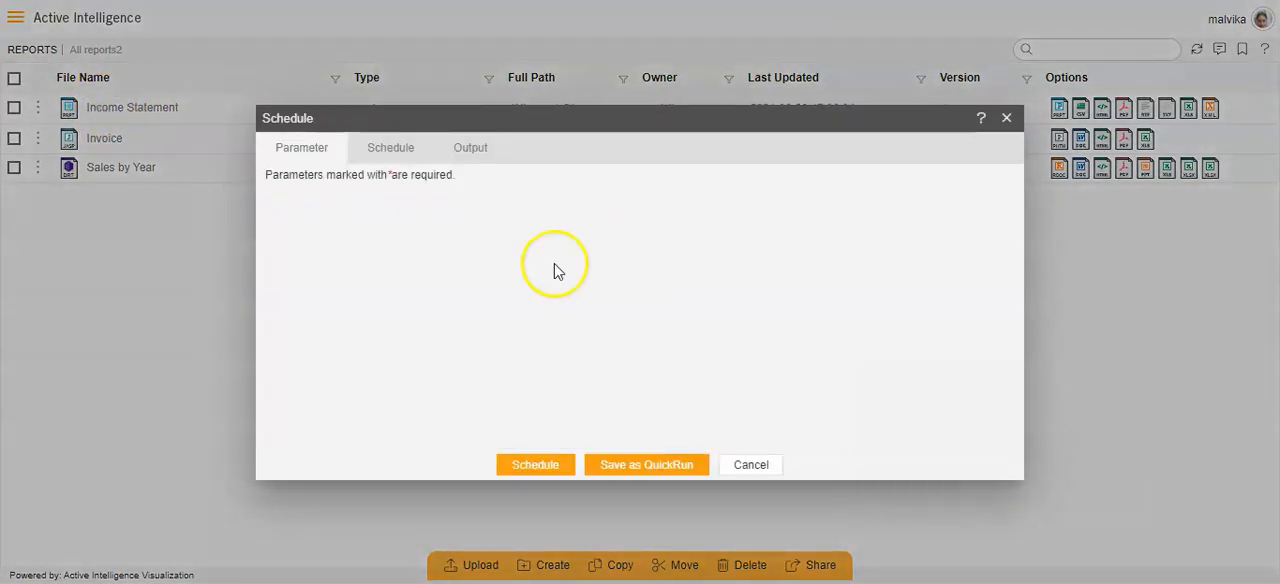
- Set the output format of the Income Statement report's schedule to pdf
left_click(380, 155)
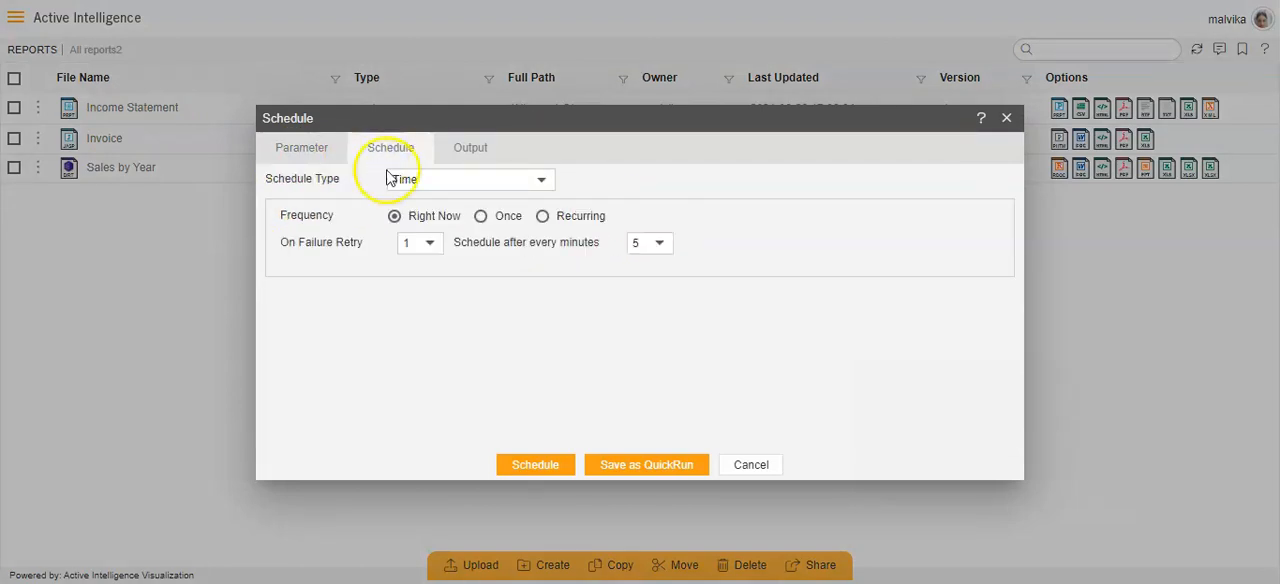
left_click(471, 153)
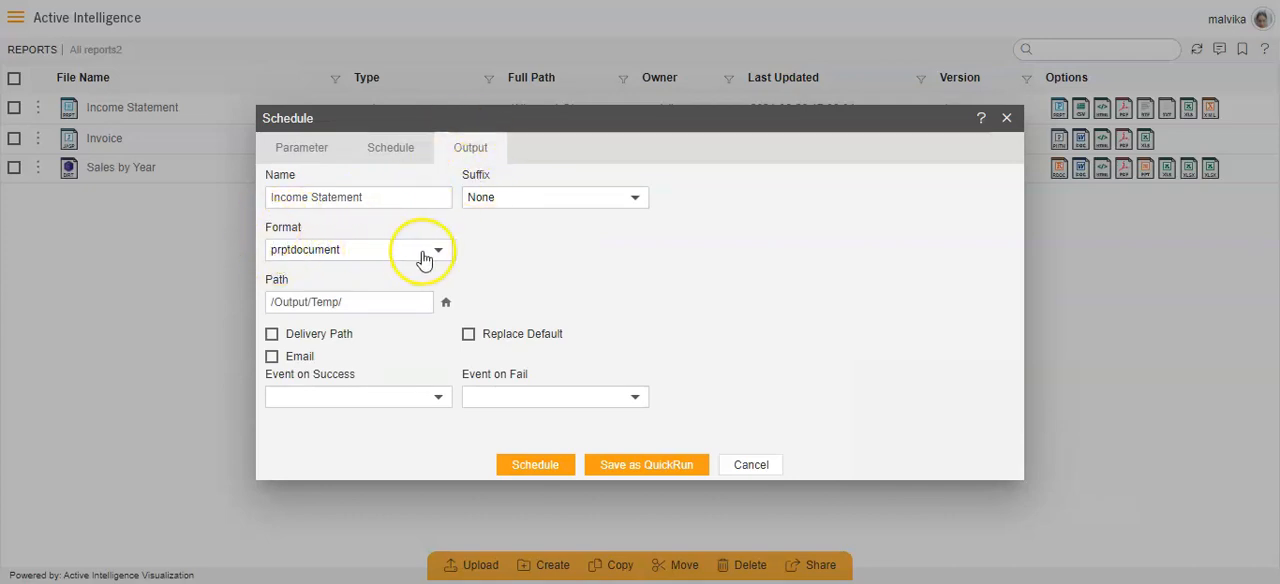
left_click(437, 252)
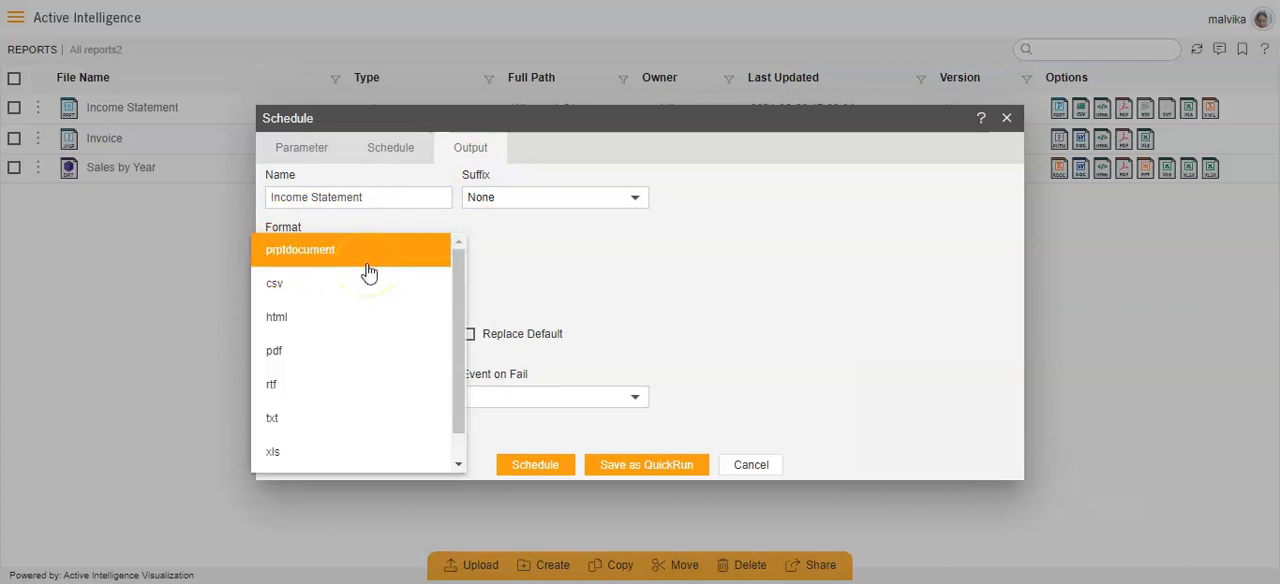
left_click(276, 352)
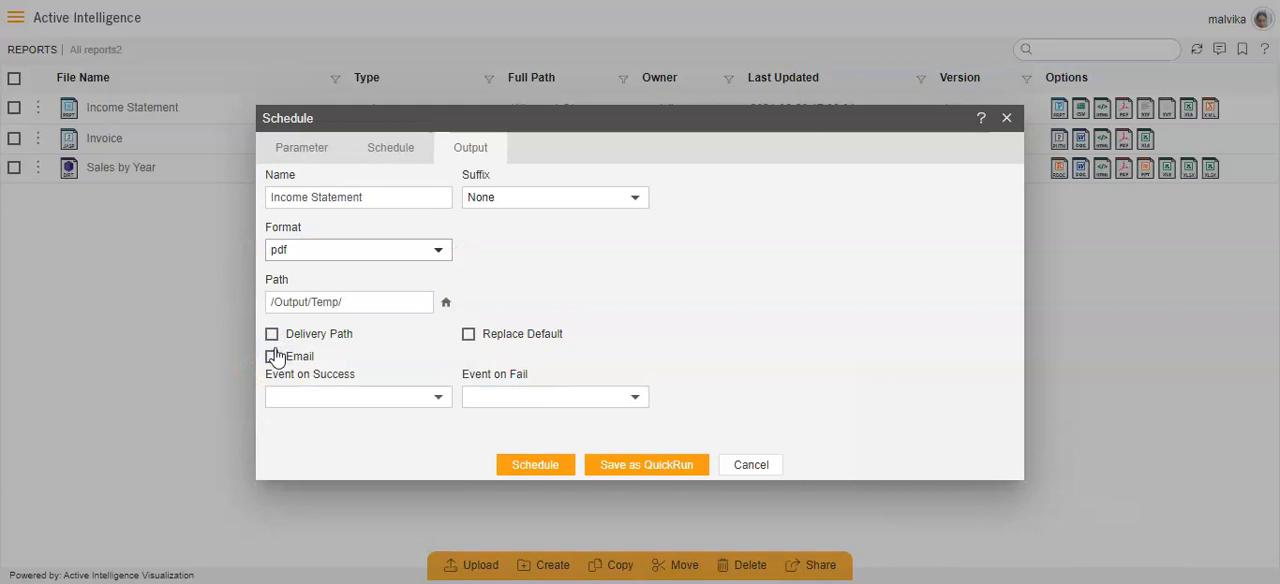
- Name the output "income report june" and give it the yyyyddMM_HH-mm-ss suffix
left_click(375, 196)
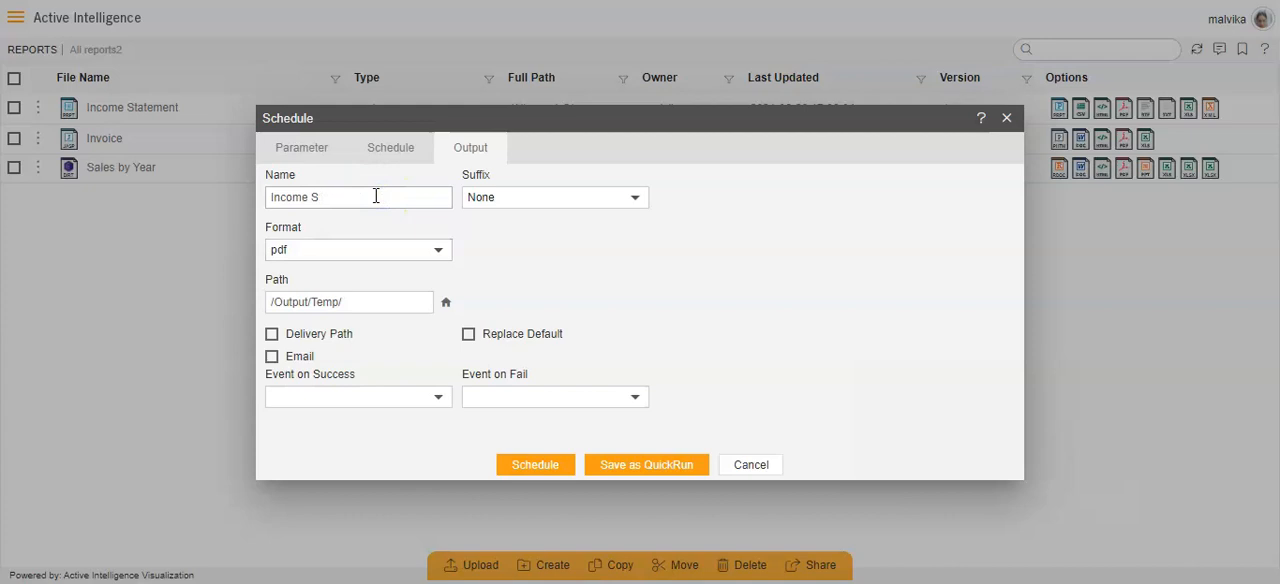
type("in")
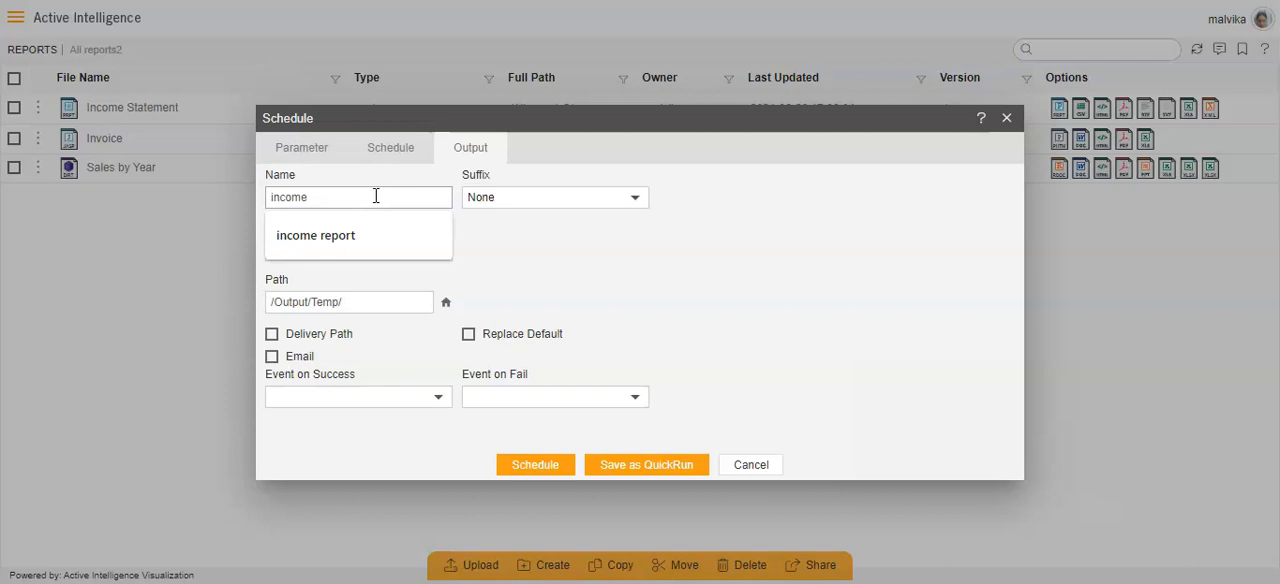
type("come report june")
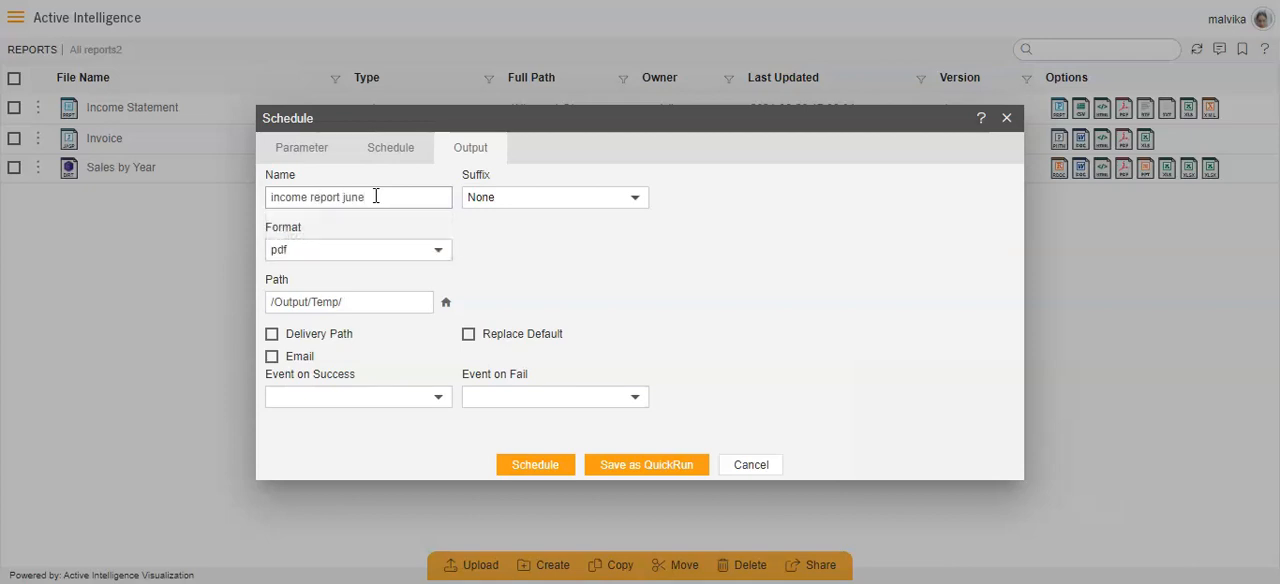
left_click(640, 201)
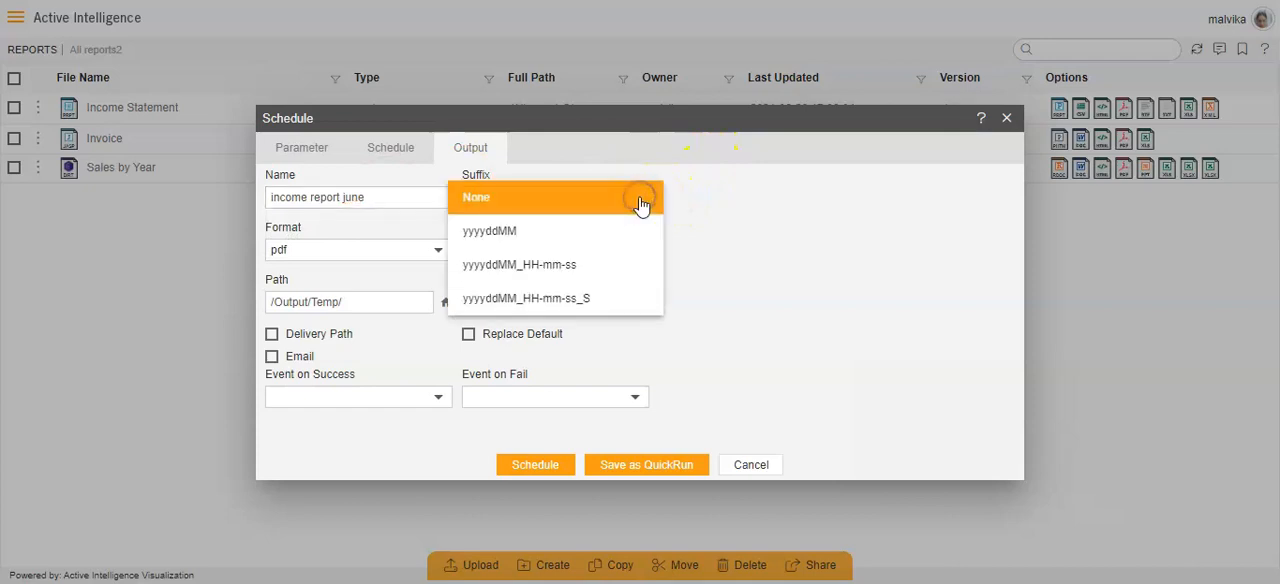
left_click(565, 264)
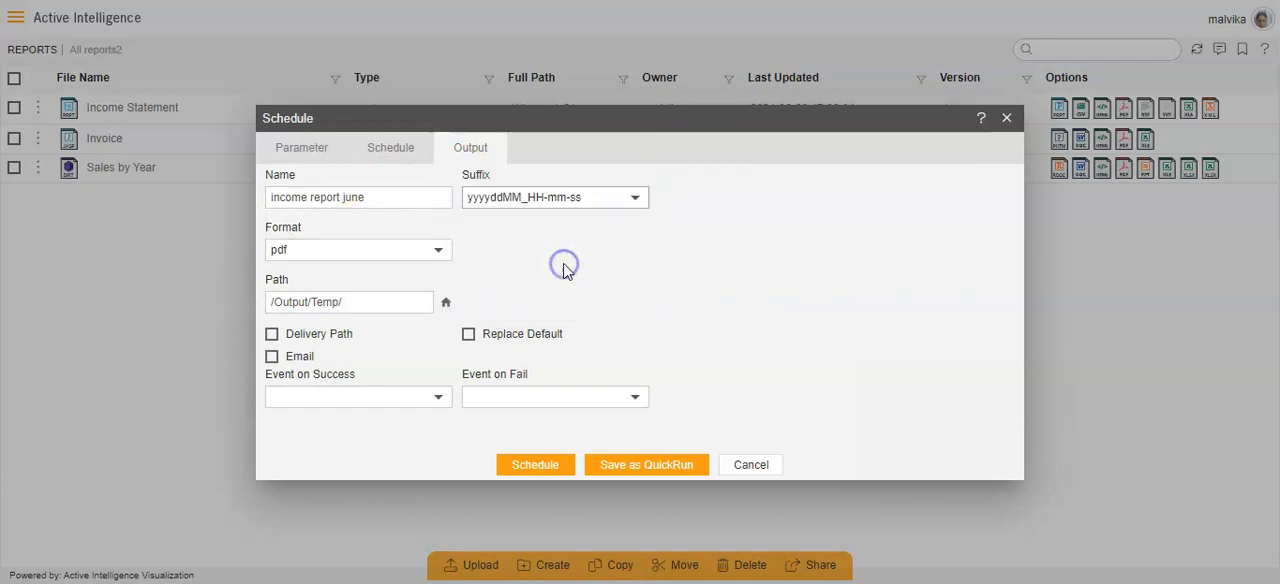
- Review the available schedule types in the schedule settings and keep the type set to Time
left_click(390, 148)
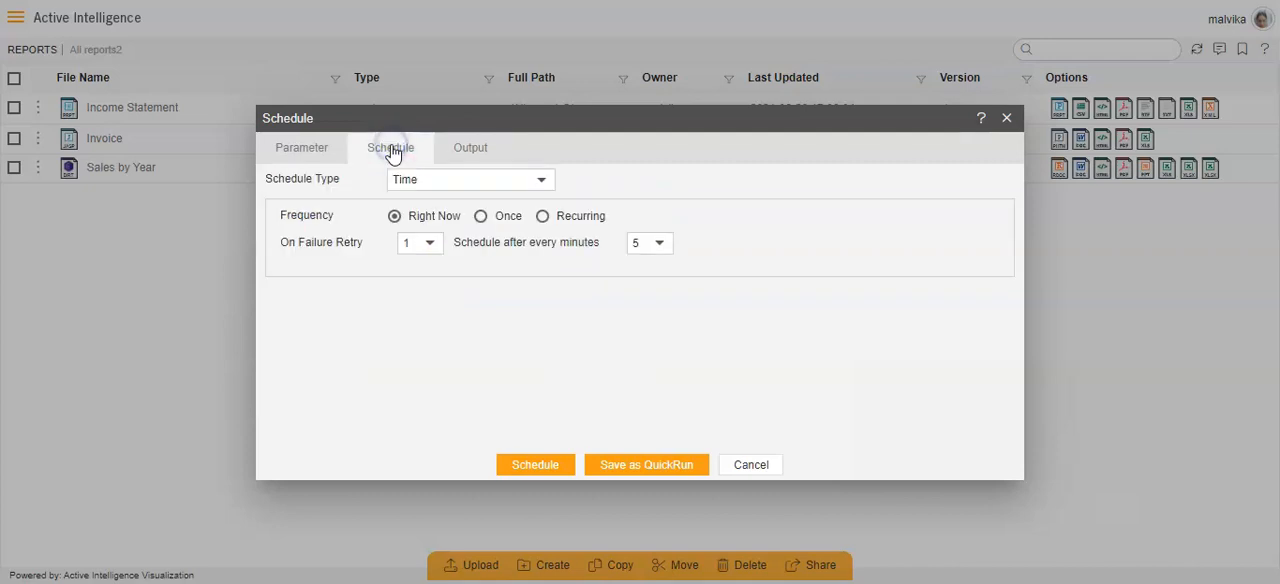
left_click(538, 181)
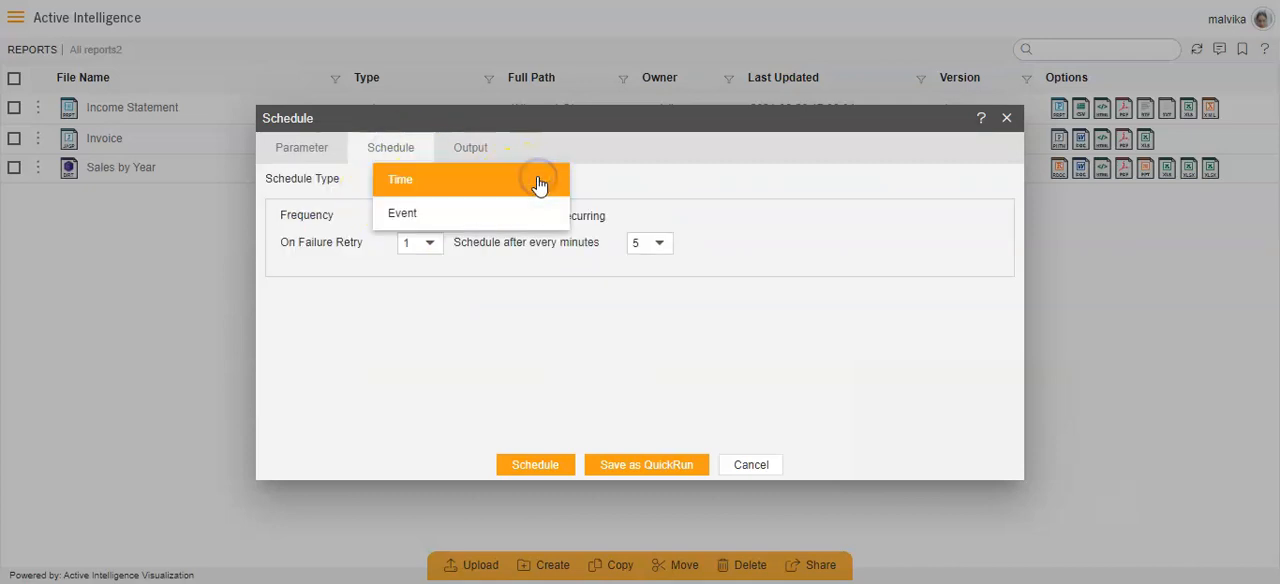
left_click(414, 211)
left_click(401, 181)
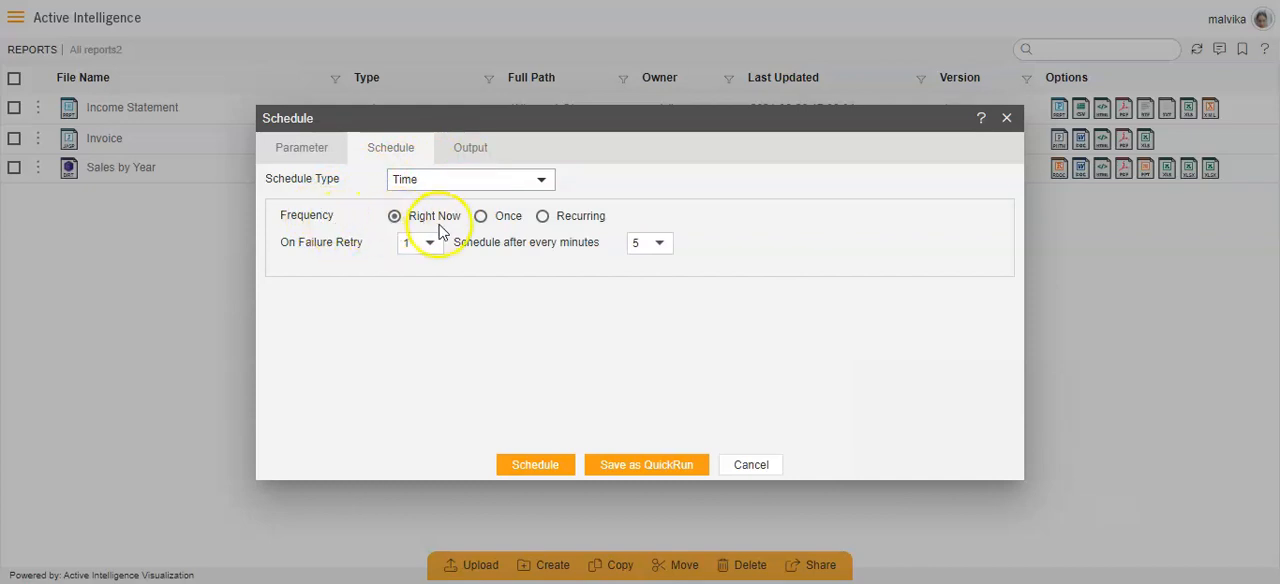
- Set the frequency to Once with a start time of 29 June 2021 at 18:43
left_click(481, 218)
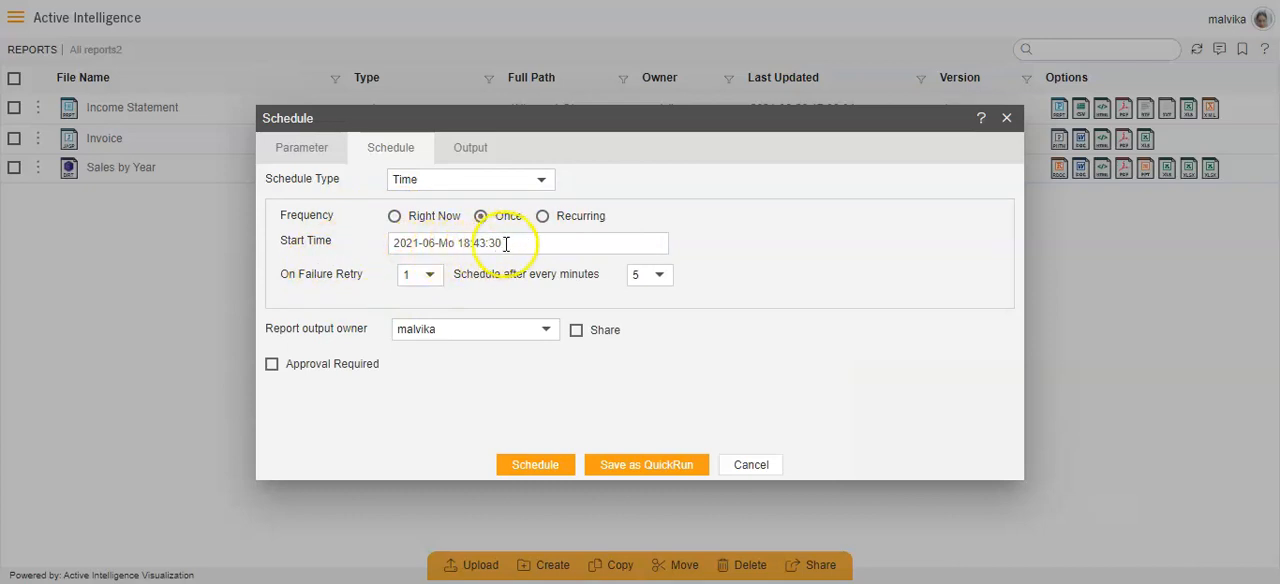
left_click(506, 243)
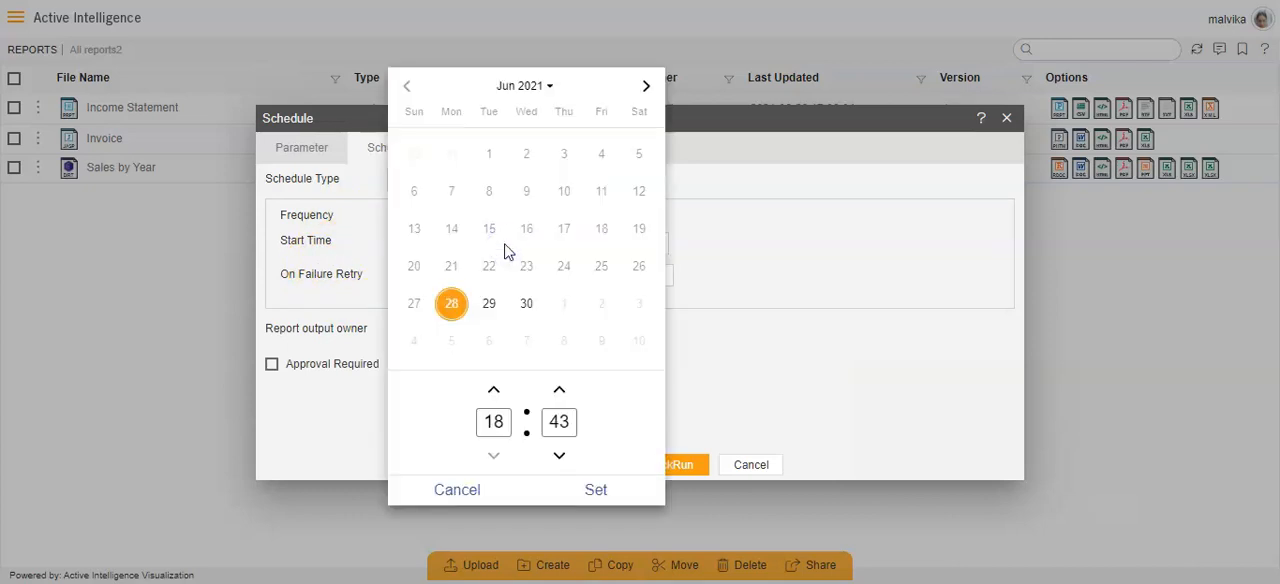
left_click(490, 308)
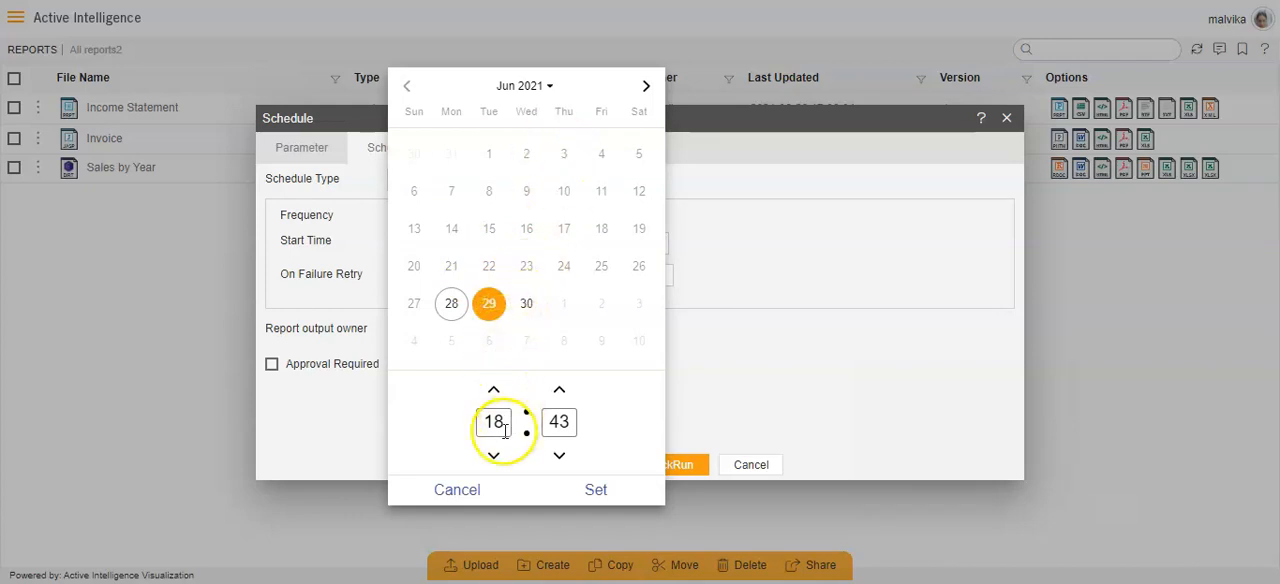
left_click(586, 484)
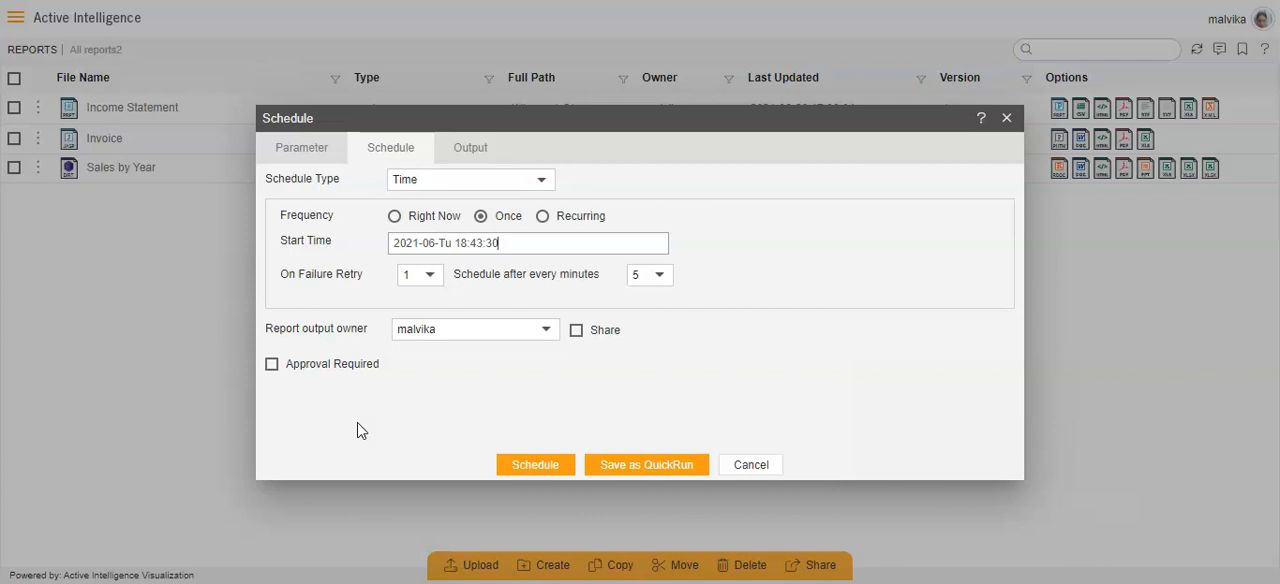
- Set the frequency to Recurring with a start time of 30 June 2021 at 20:43
left_click(543, 217)
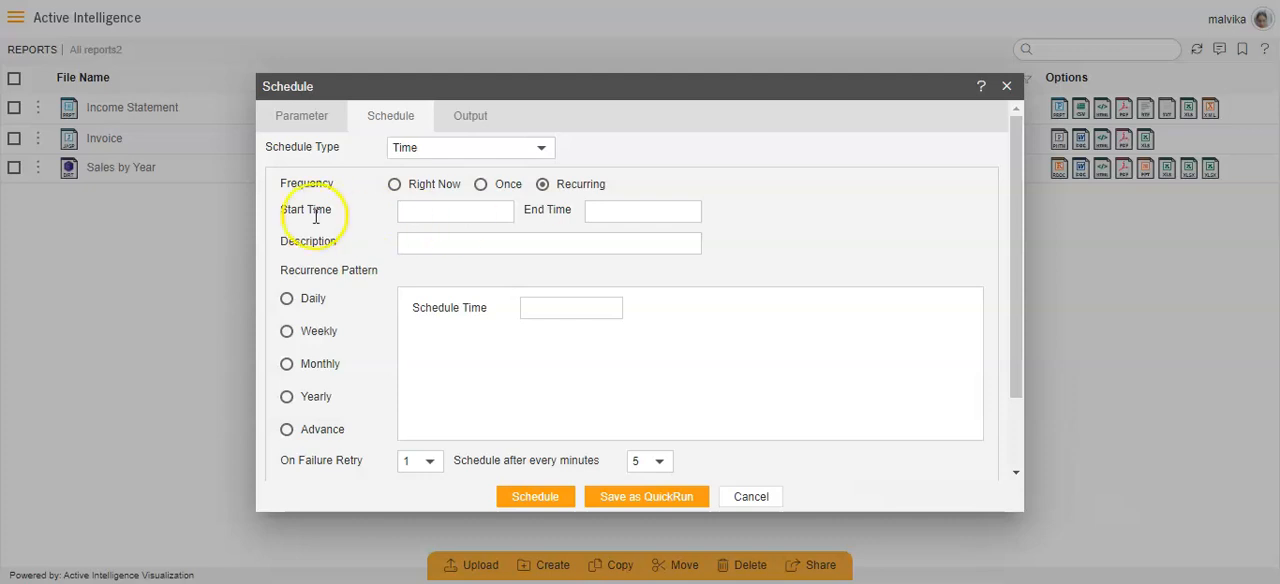
left_click(465, 210)
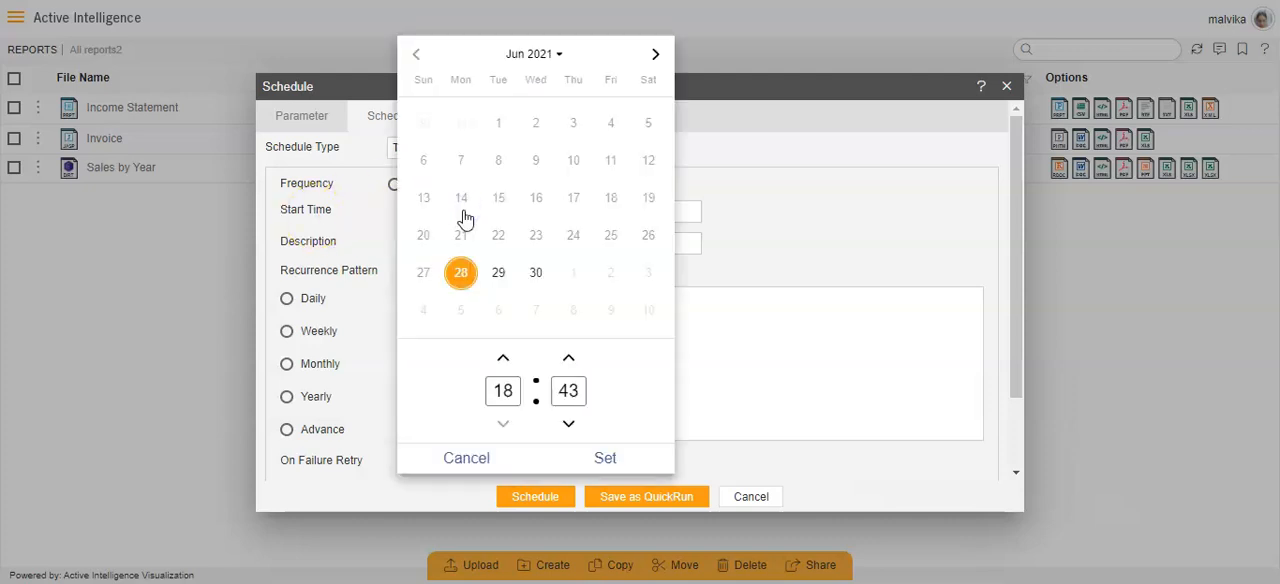
left_click(536, 273)
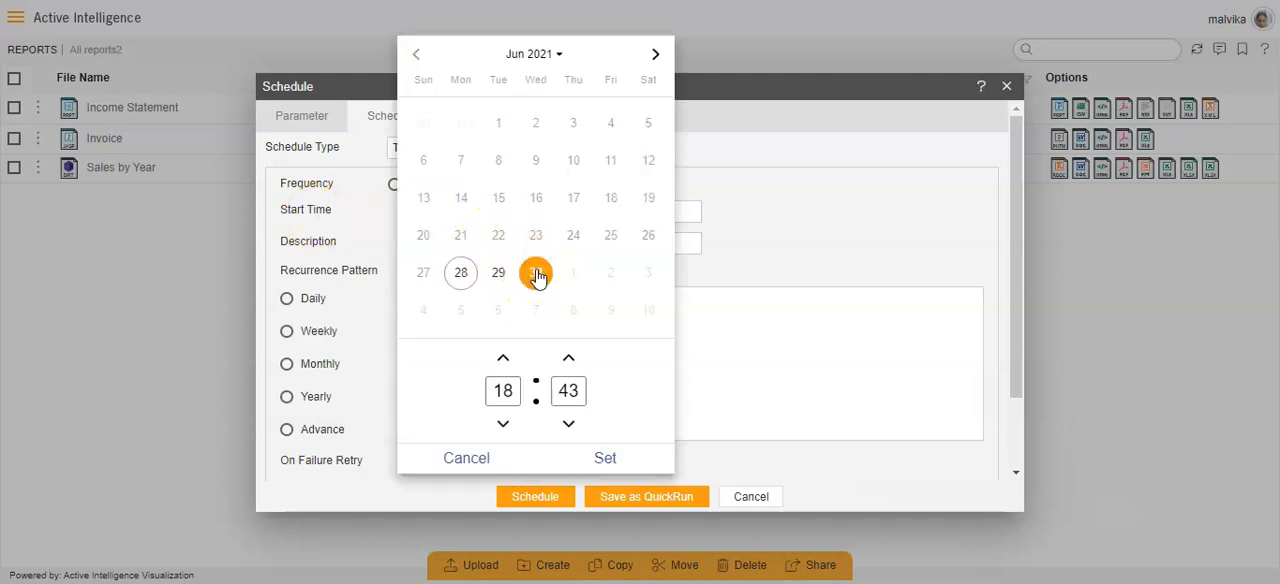
left_click(501, 360)
left_click(501, 358)
left_click(600, 452)
- Set the recurring schedule's end time to Thursday, 8 July 2021 at 18:44
left_click(611, 213)
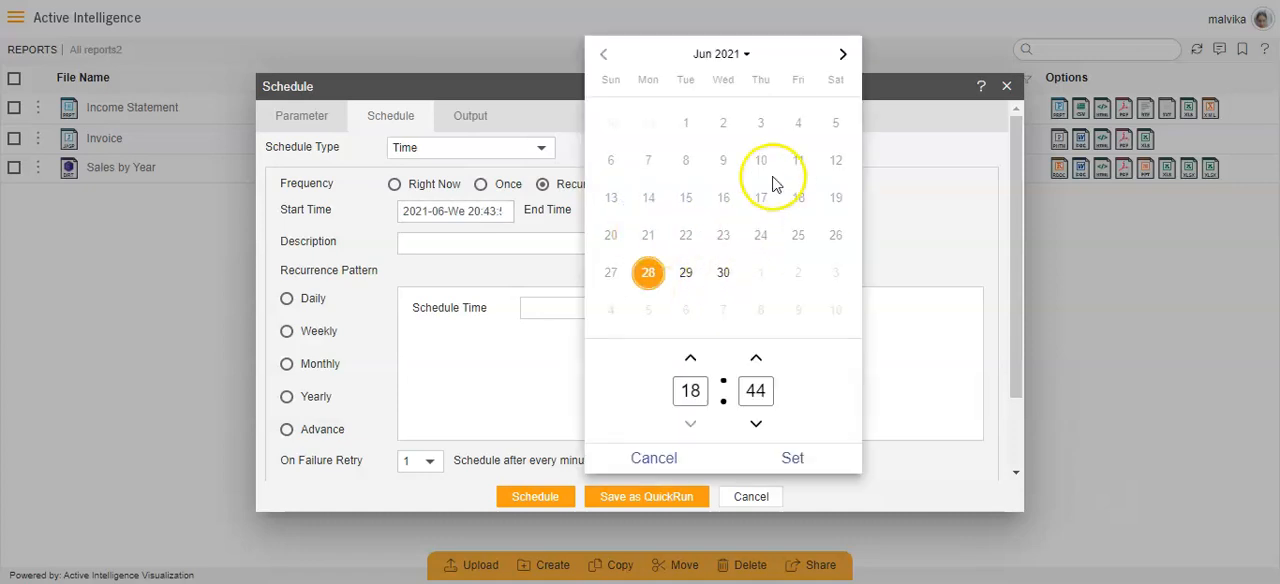
left_click(843, 54)
left_click(760, 161)
left_click(790, 457)
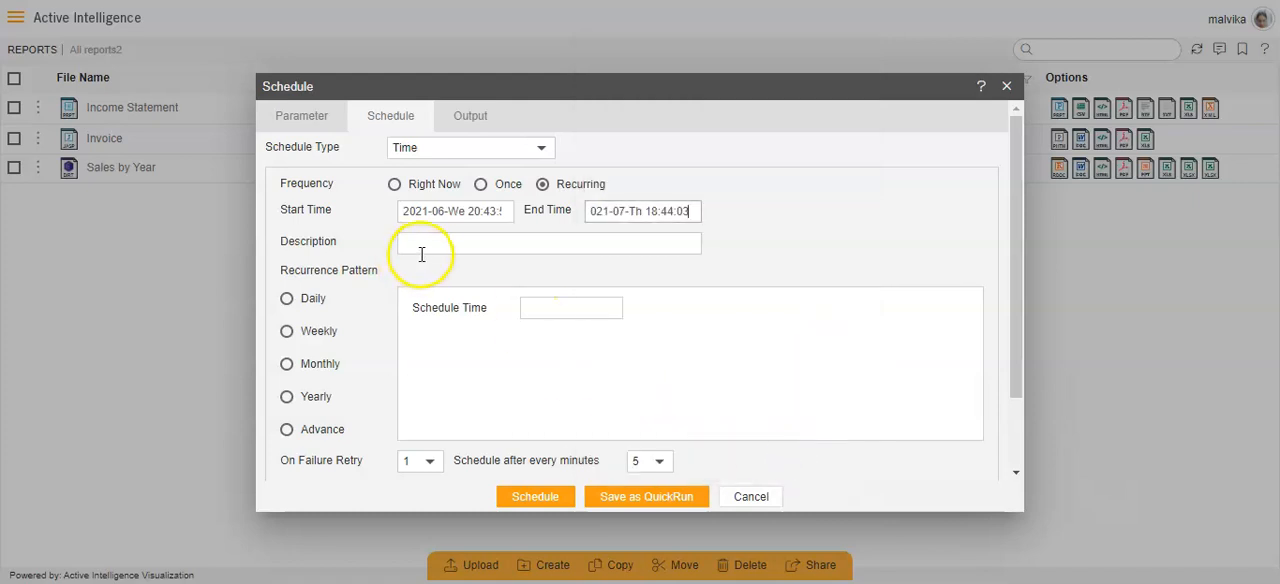
- Set the recurrence pattern's schedule time to 18:44
left_click(424, 250)
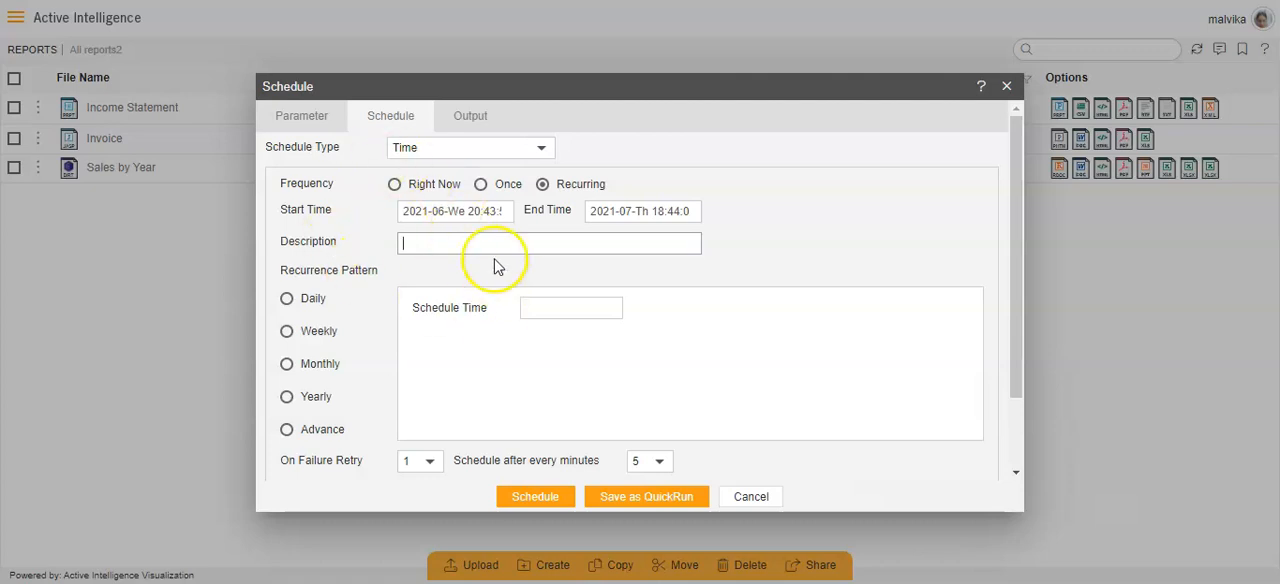
scroll(314, 334, "down", 1)
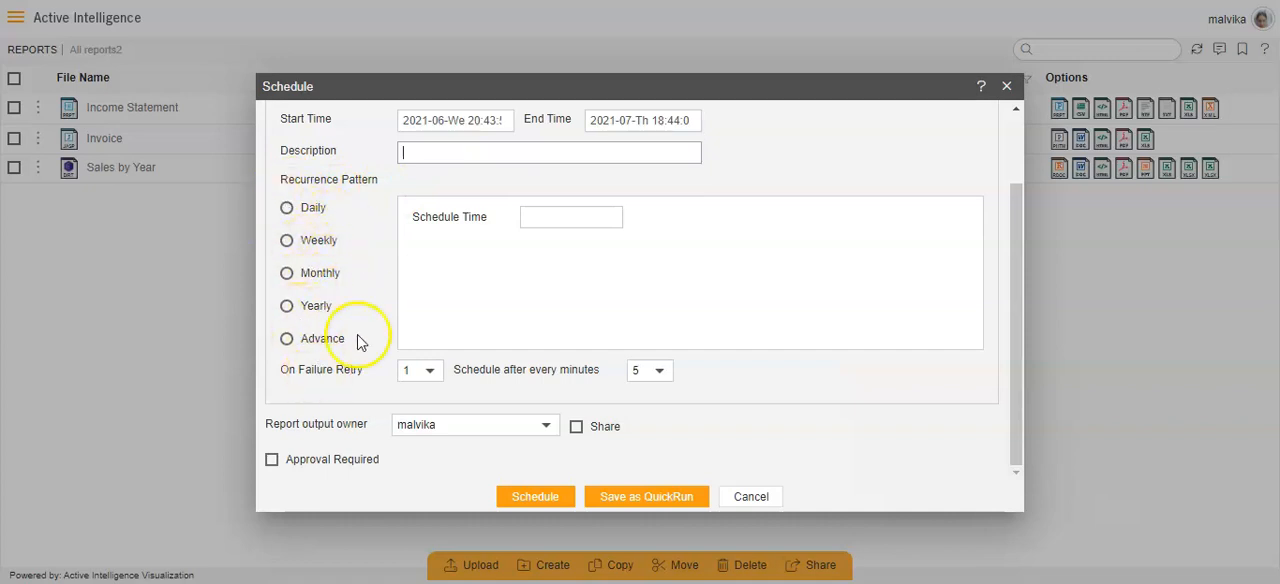
left_click(524, 216)
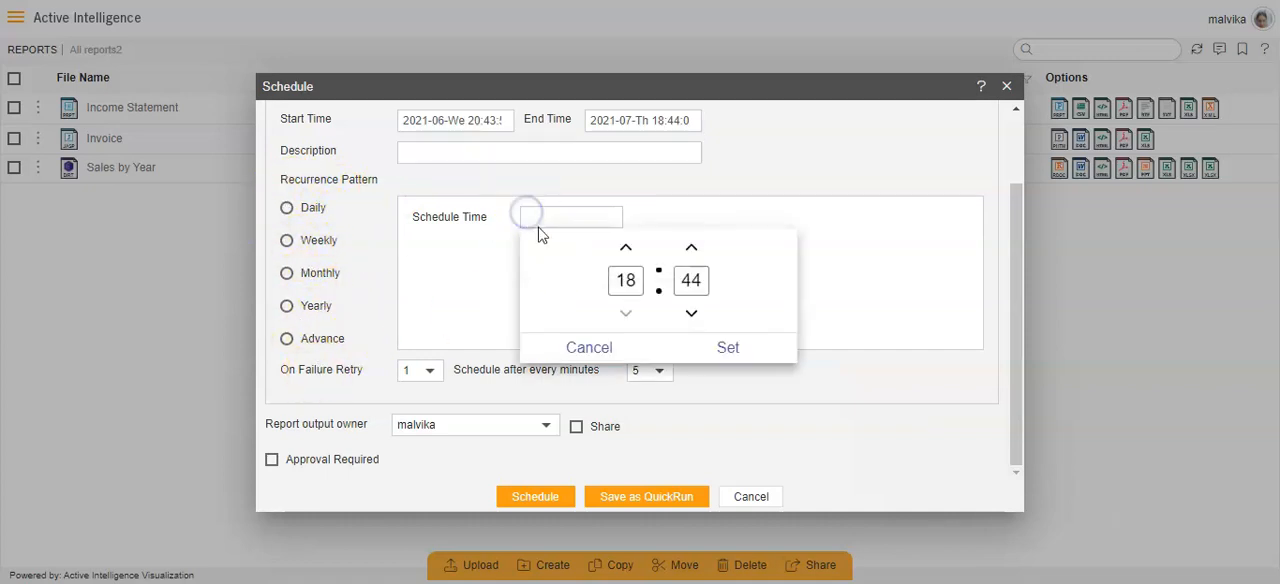
left_click(706, 344)
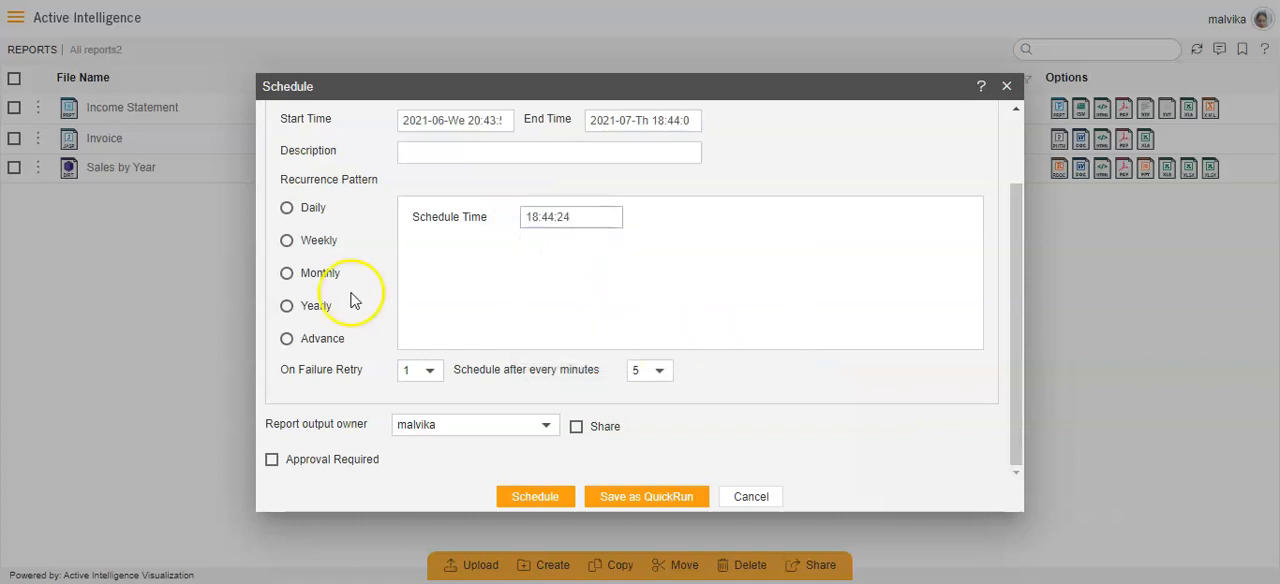
- Set the recurrence pattern to Advance and open the help on cron expressions
left_click(286, 340)
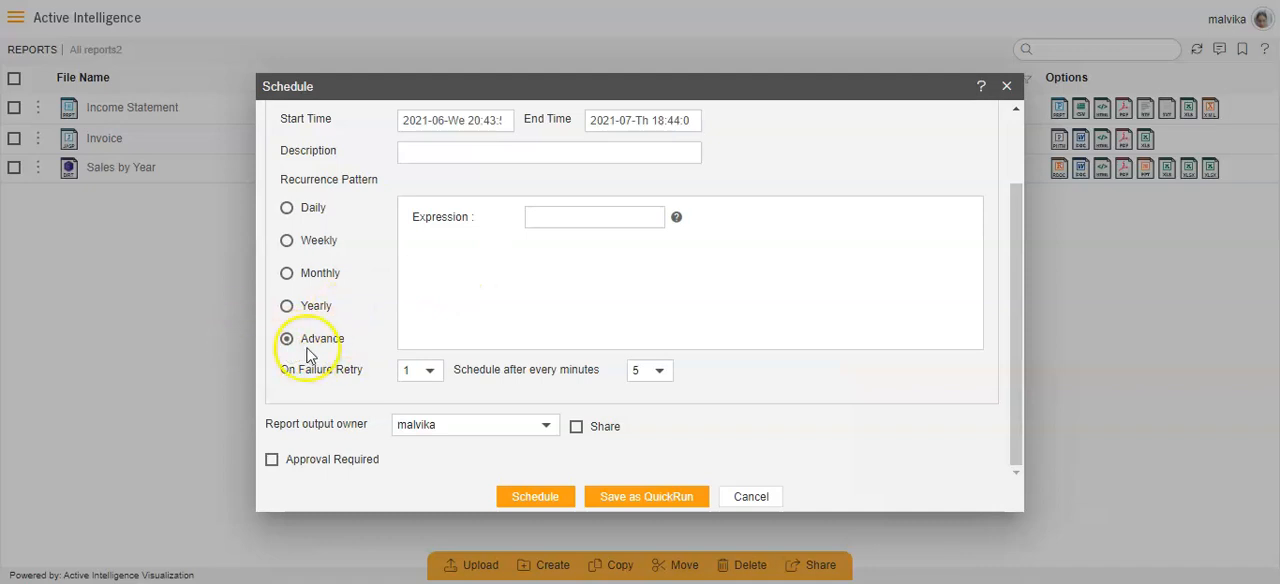
left_click(543, 216)
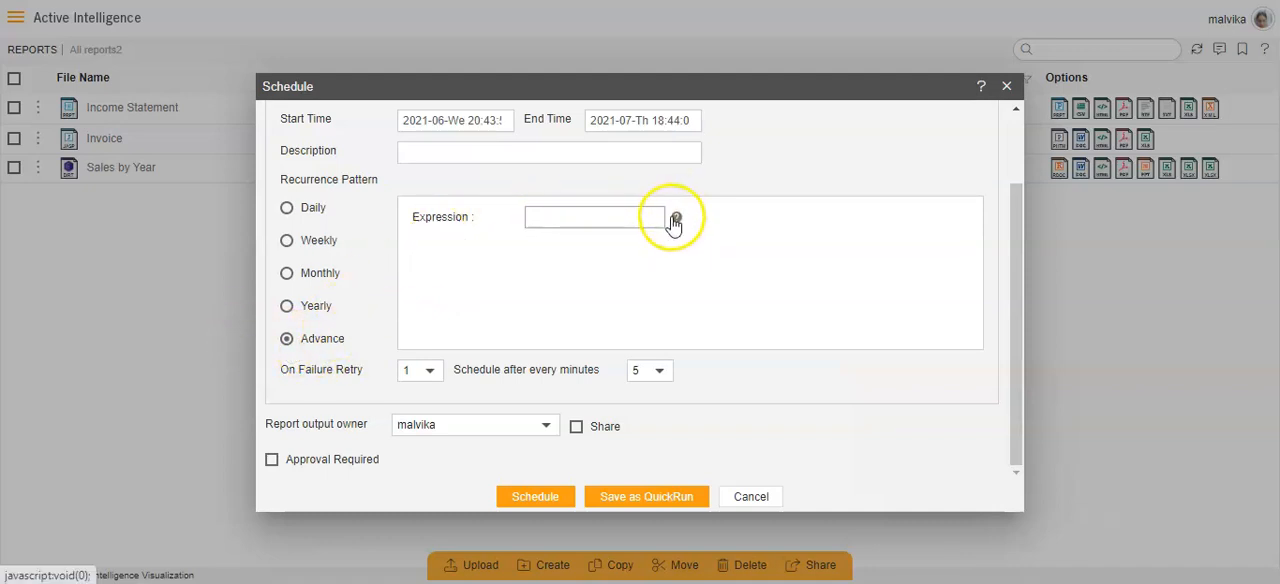
left_click(676, 218)
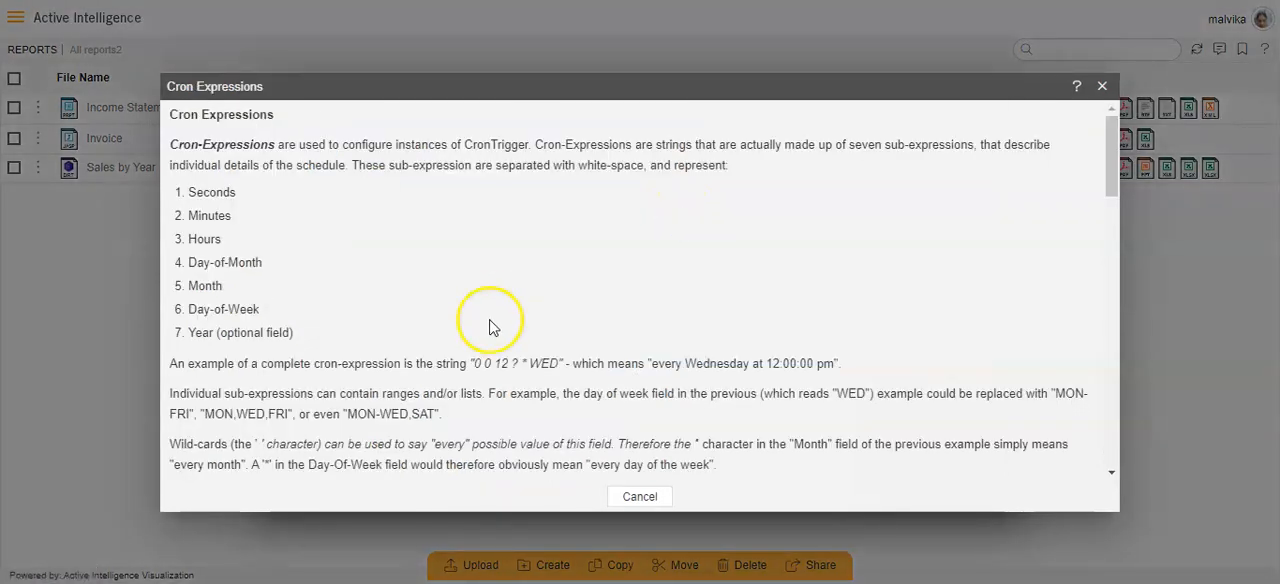
- Examine the cron expression syntax rules and the table of example expressions, and close the help
scroll(491, 290, "down", 15)
scroll(510, 357, "down", 4)
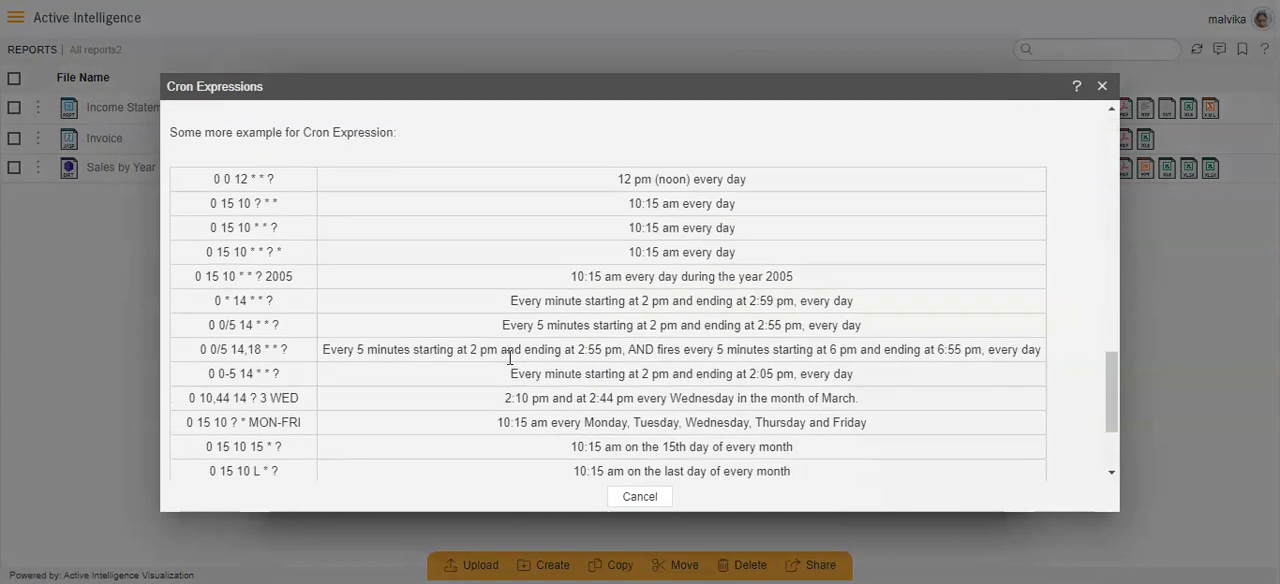
scroll(377, 320, "up", 2)
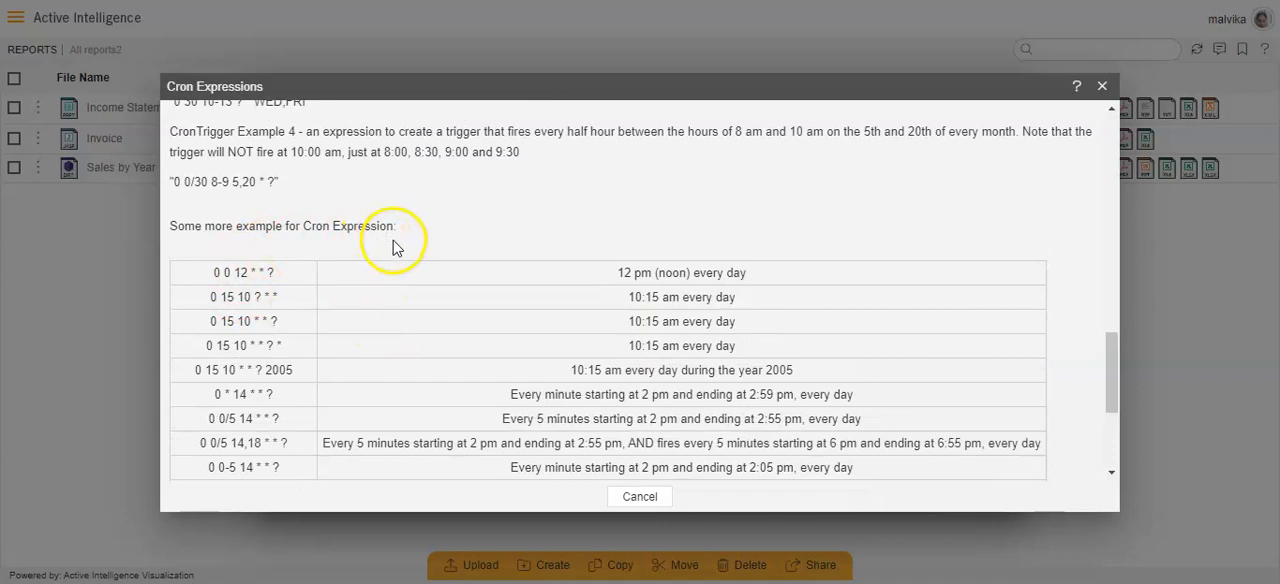
scroll(257, 330, "down", 4)
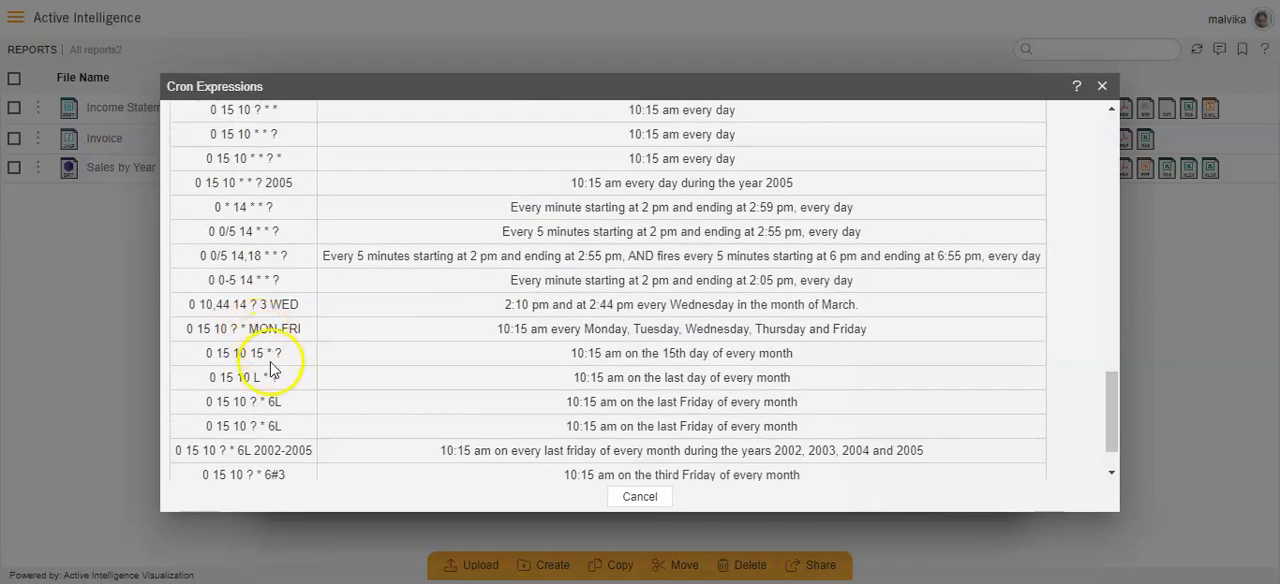
scroll(274, 400, "down", 2)
scroll(277, 451, "up", 10)
scroll(290, 410, "down", 8)
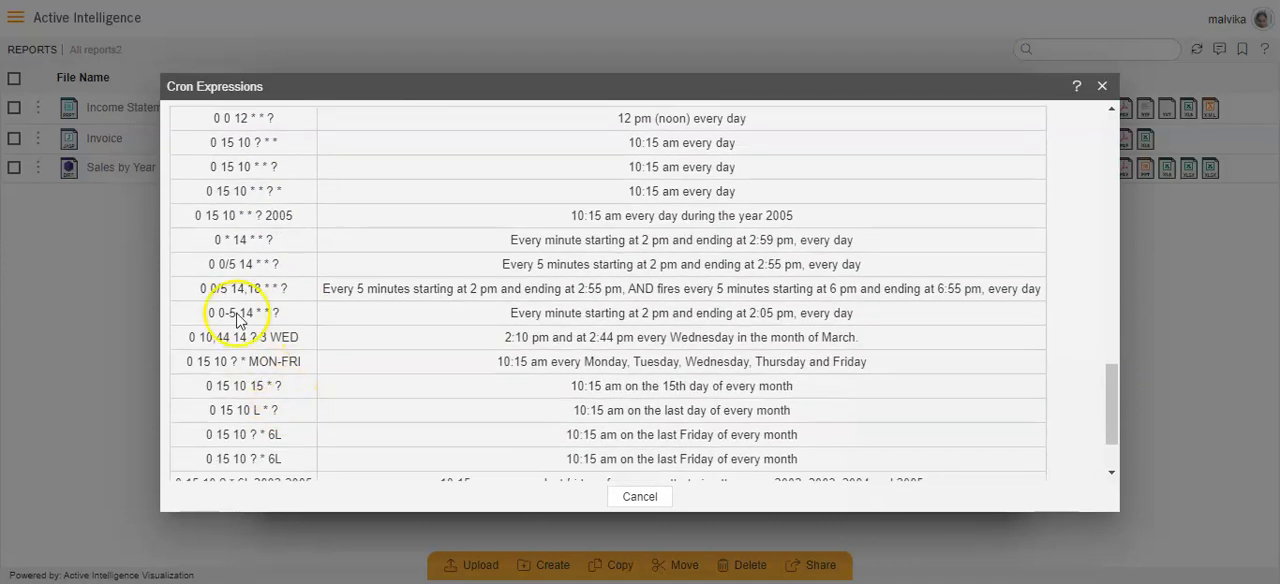
scroll(721, 290, "up", 2)
scroll(735, 320, "down", 4)
scroll(677, 303, "up", 15)
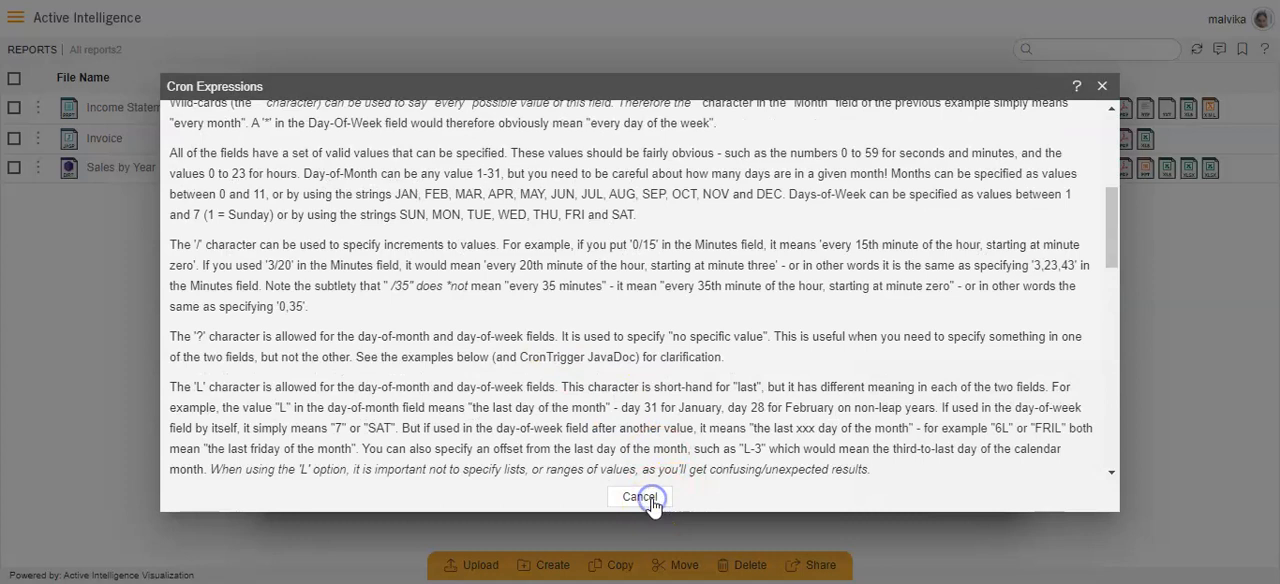
left_click(640, 497)
- Review the recurring schedule's failure retry and report owner options, and check the report's output settings
scroll(564, 280, "up", 2)
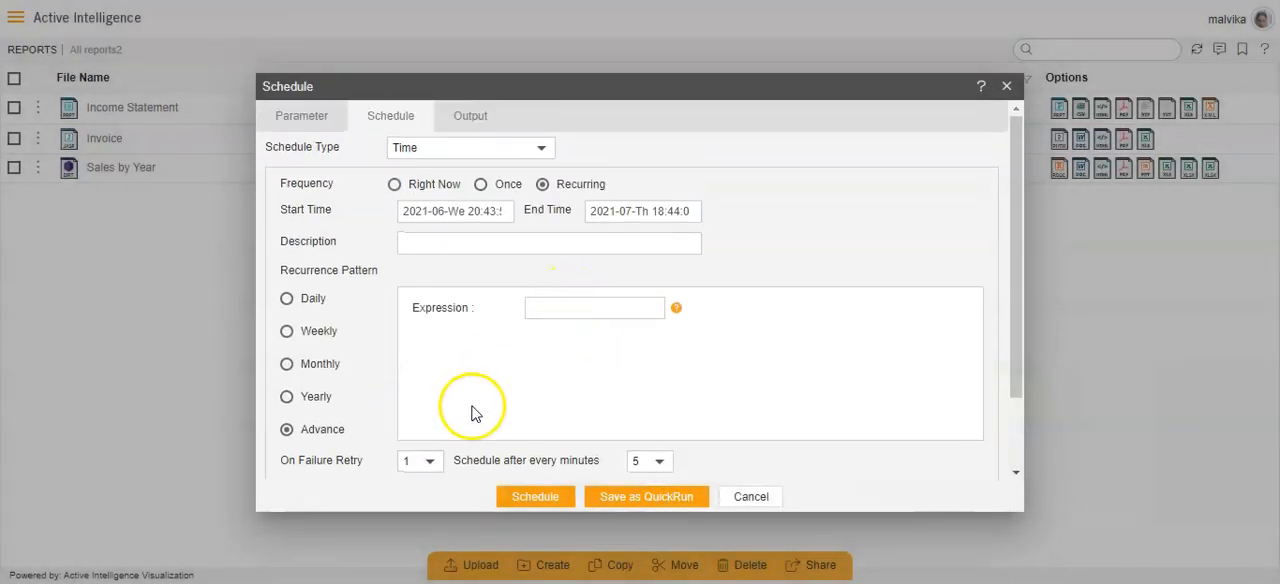
scroll(471, 409, "down", 2)
scroll(540, 338, "up", 2)
scroll(560, 343, "down", 2)
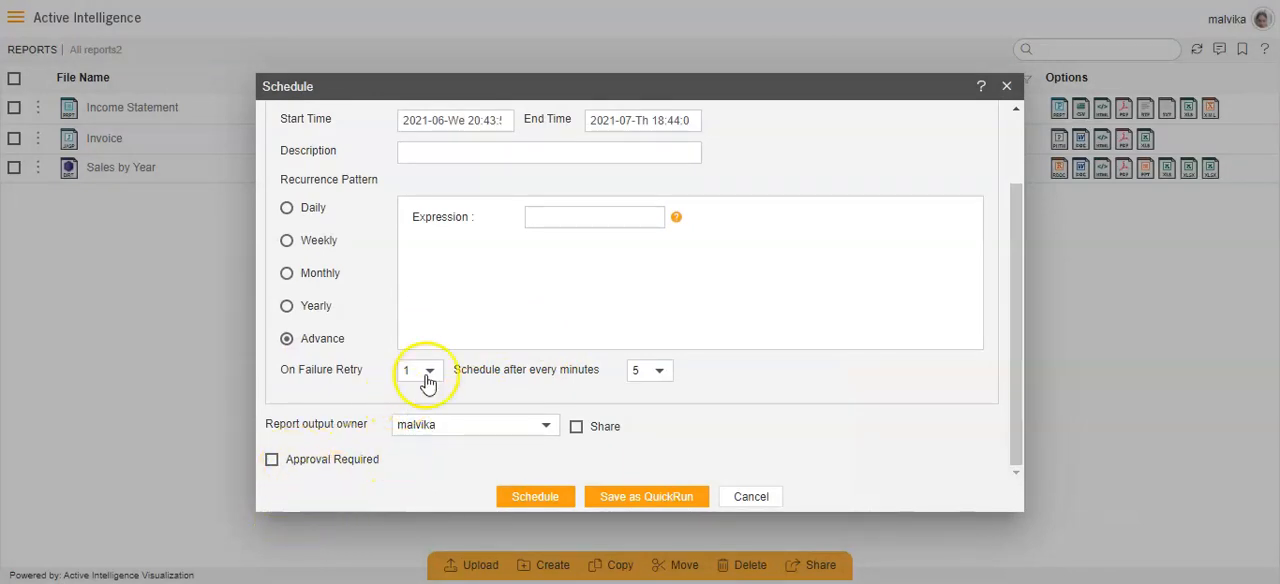
scroll(471, 340, "up", 2)
left_click(467, 117)
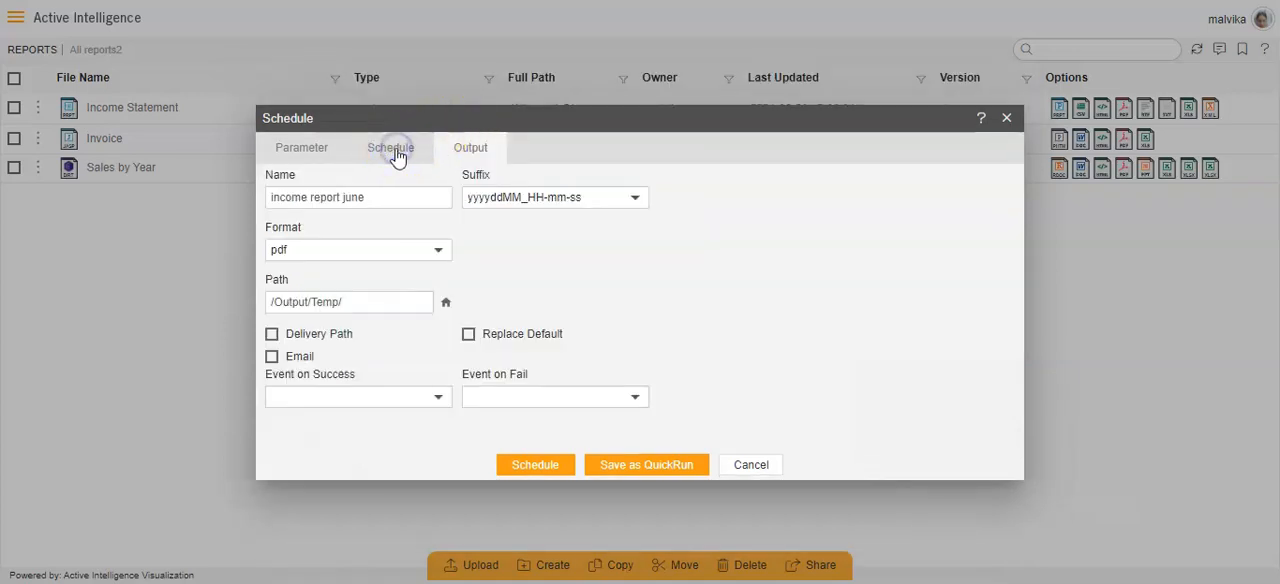
left_click(396, 152)
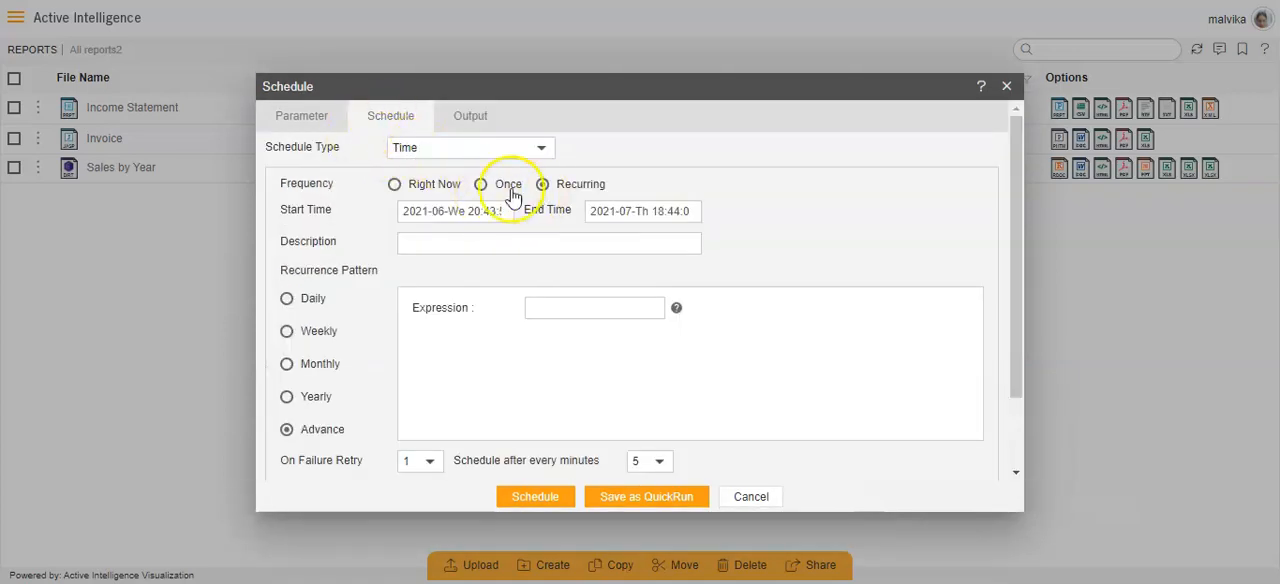
- Schedule the Income Statement report with the frequency Right Now and review the generated PDF down to Net Income
left_click(397, 185)
left_click(396, 186)
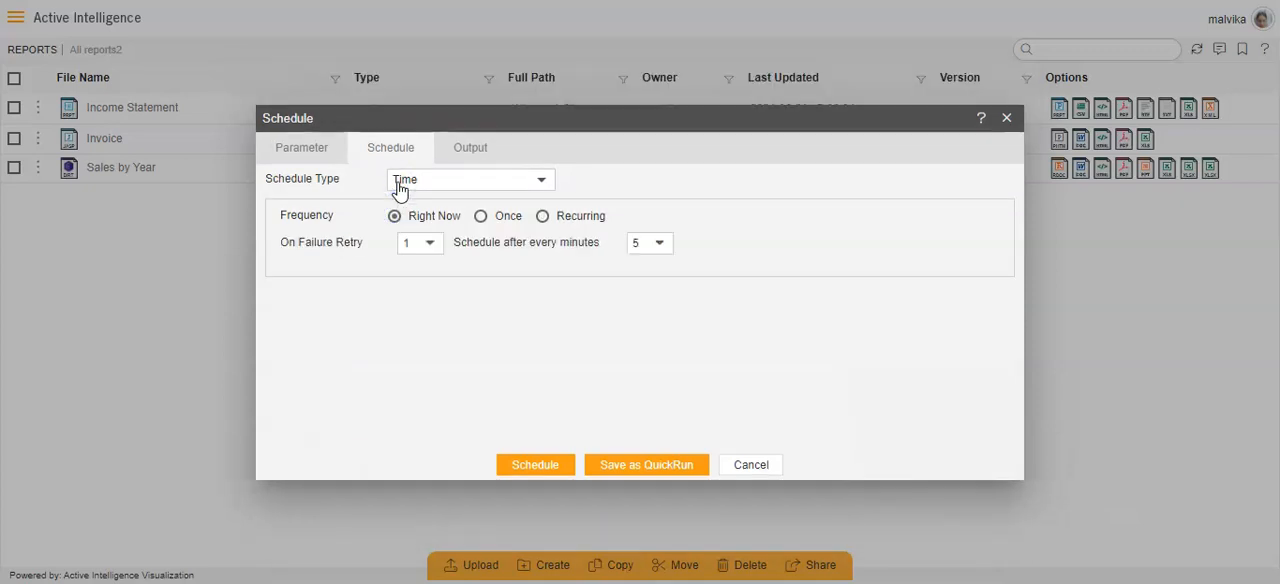
left_click(522, 468)
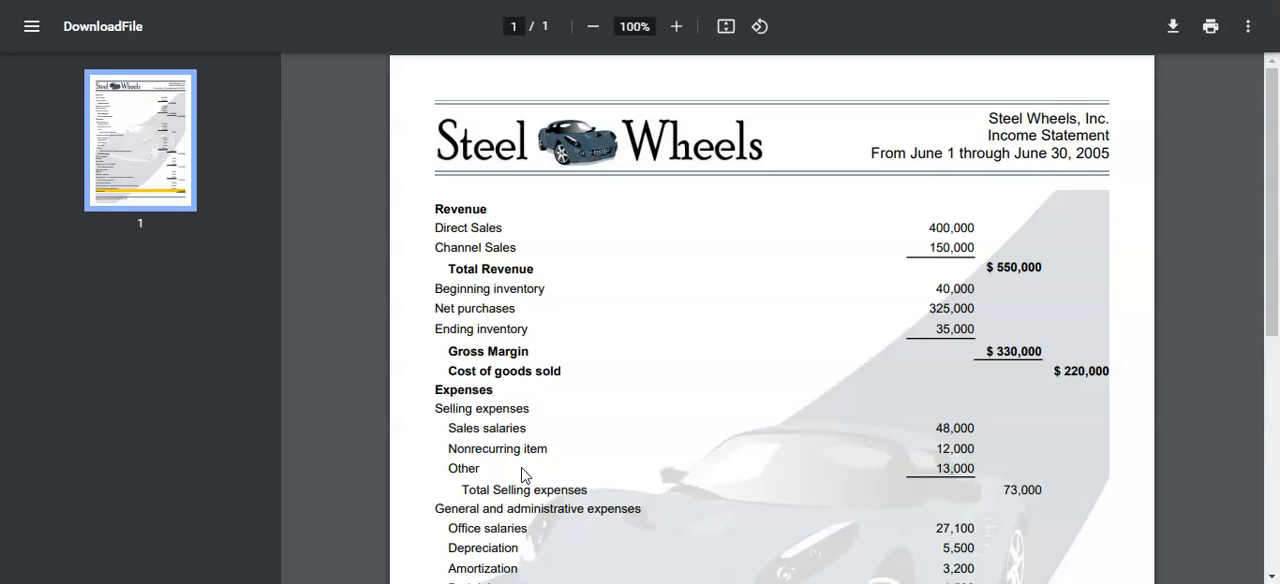
scroll(586, 406, "down", 5)
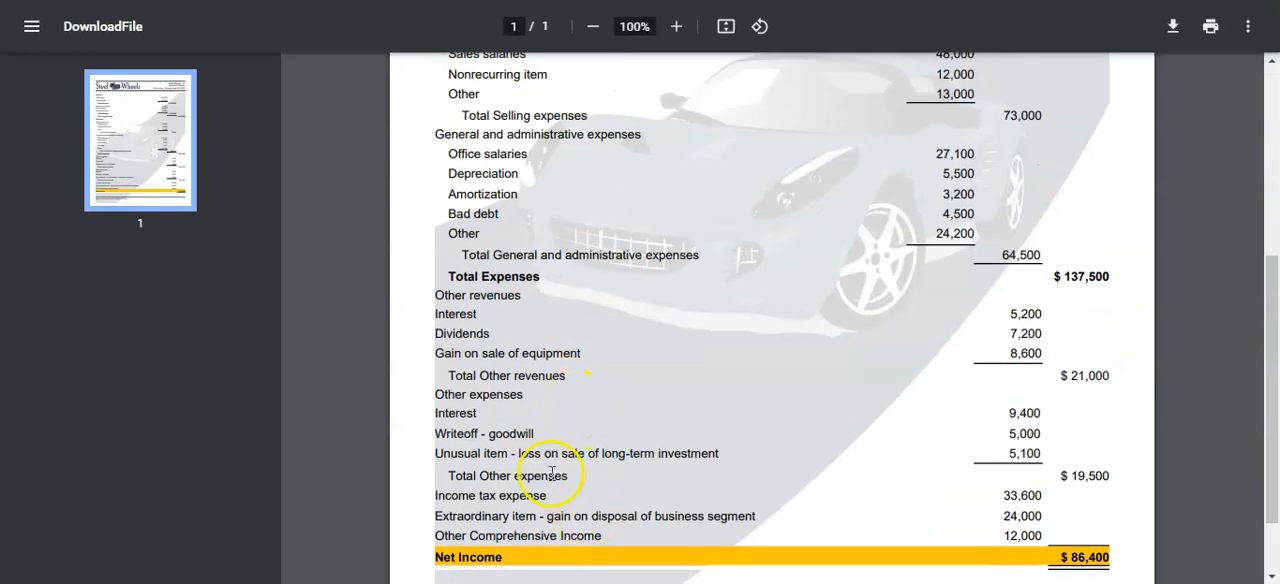